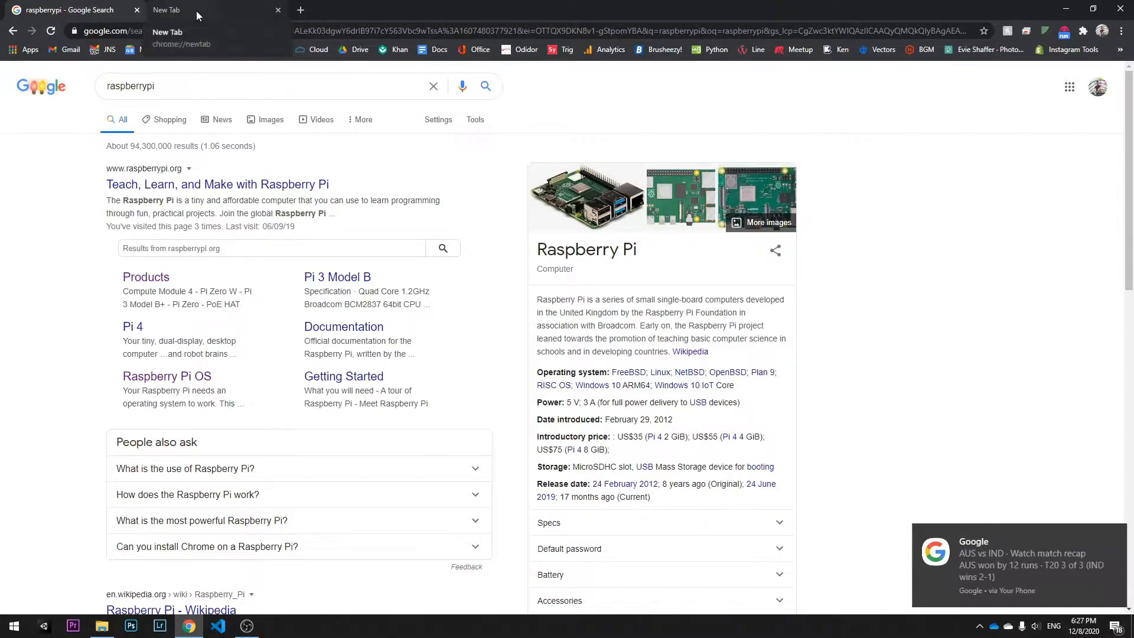
Step: Search Google for raspberrypi in the browser
drag(196, 10, 194, 67)
click(481, 244)
text(ras)
key(Return)
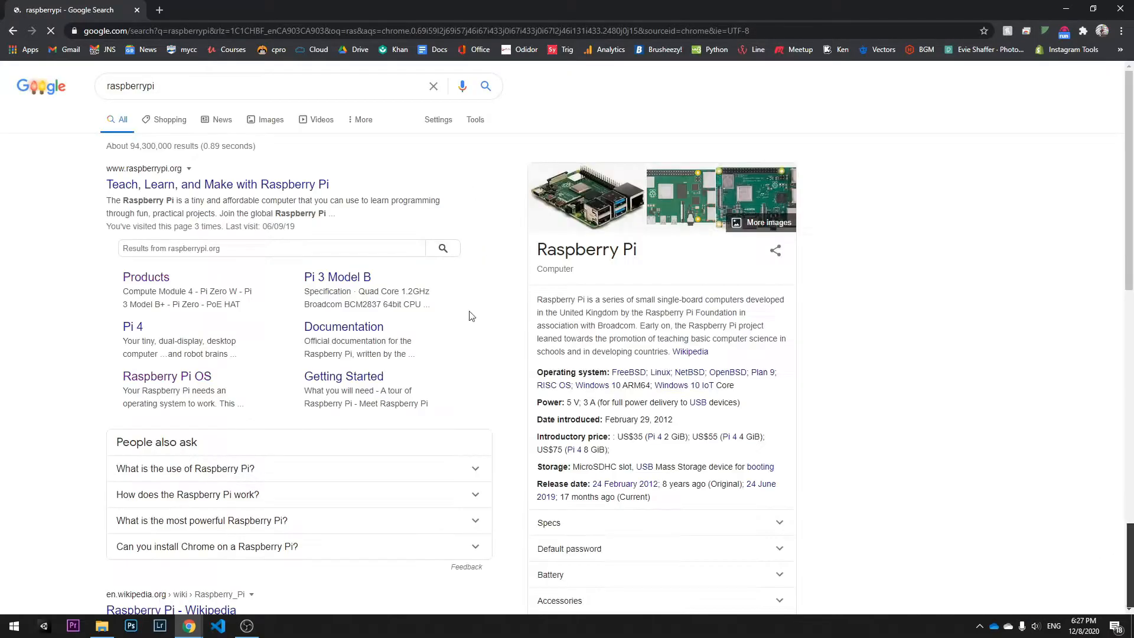
Step: Open the Raspberry Pi website's Software page and download Raspberry Pi Imager for Windows
click(235, 188)
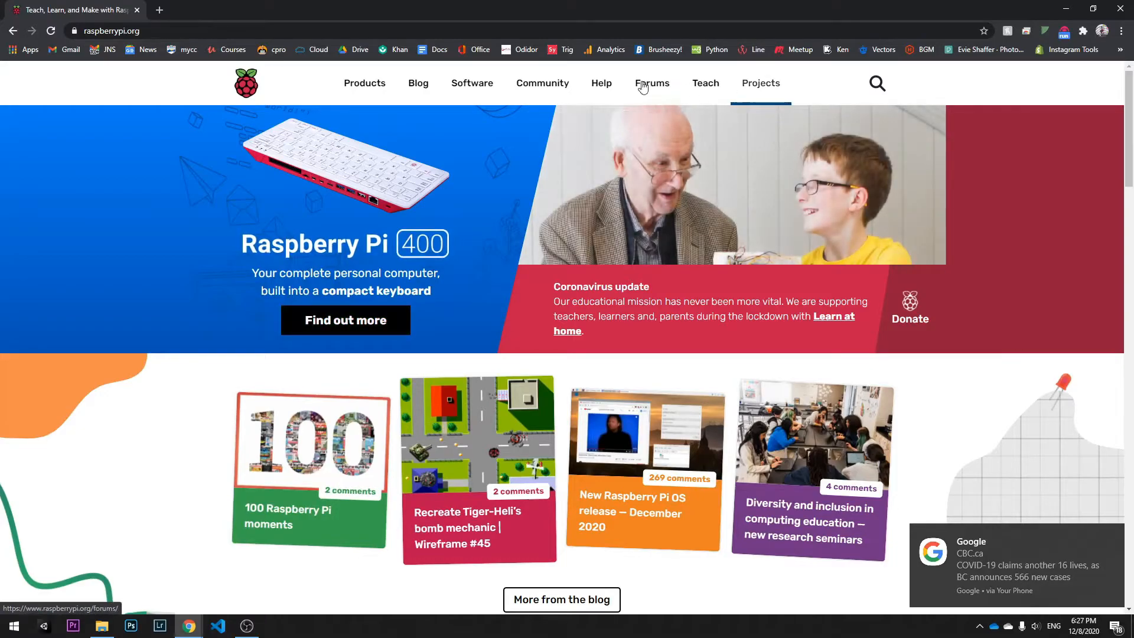
click(478, 92)
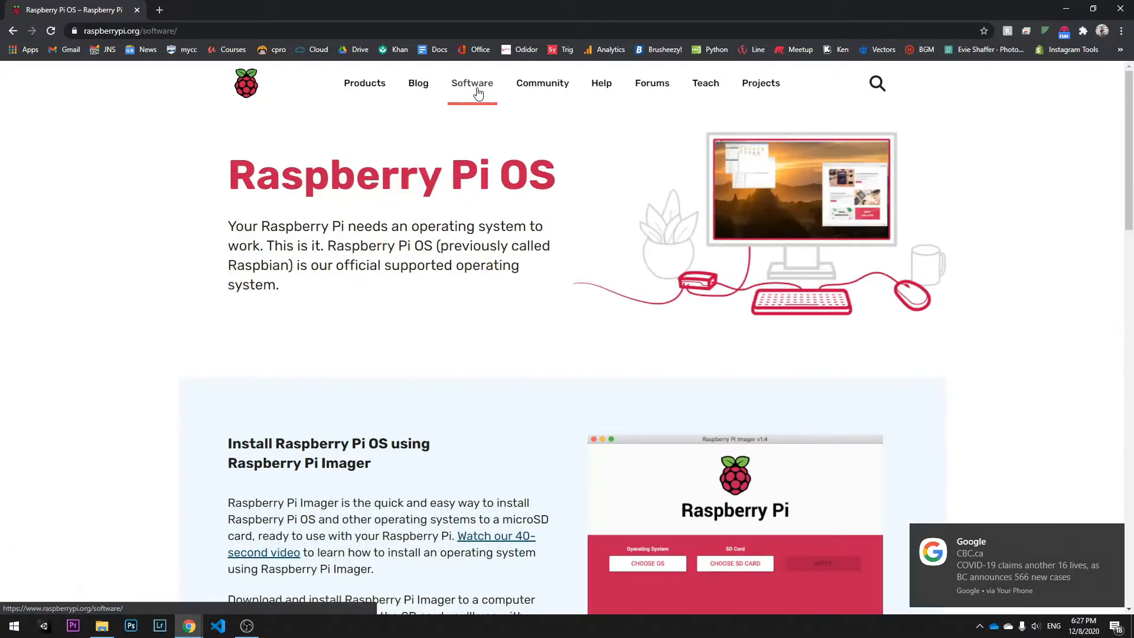
scroll(576, 337, down, 5)
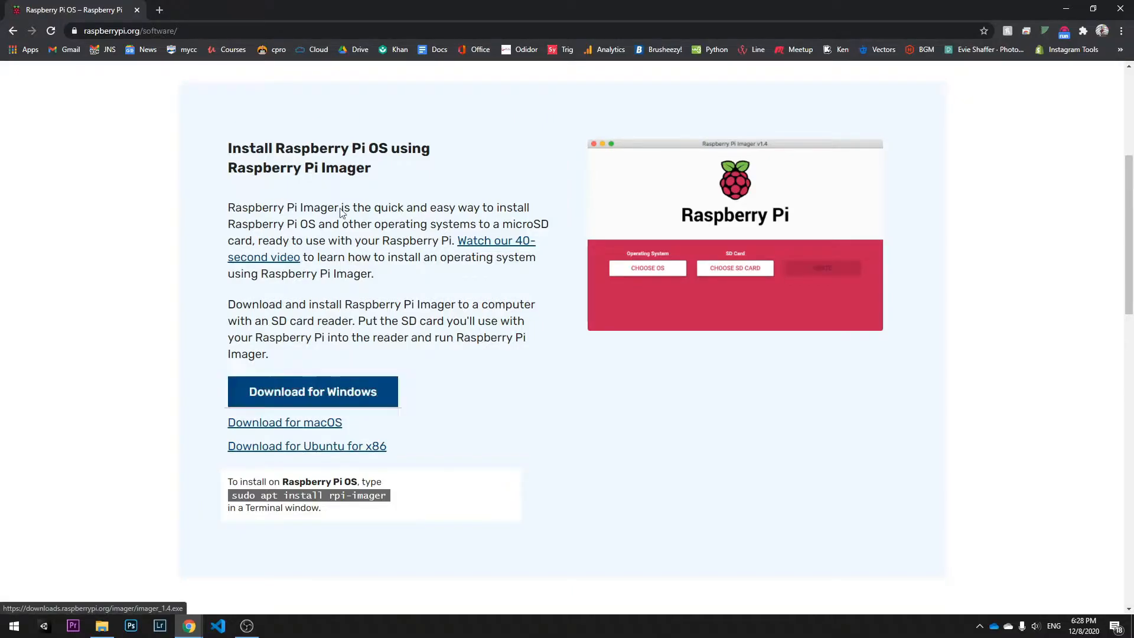
click(314, 402)
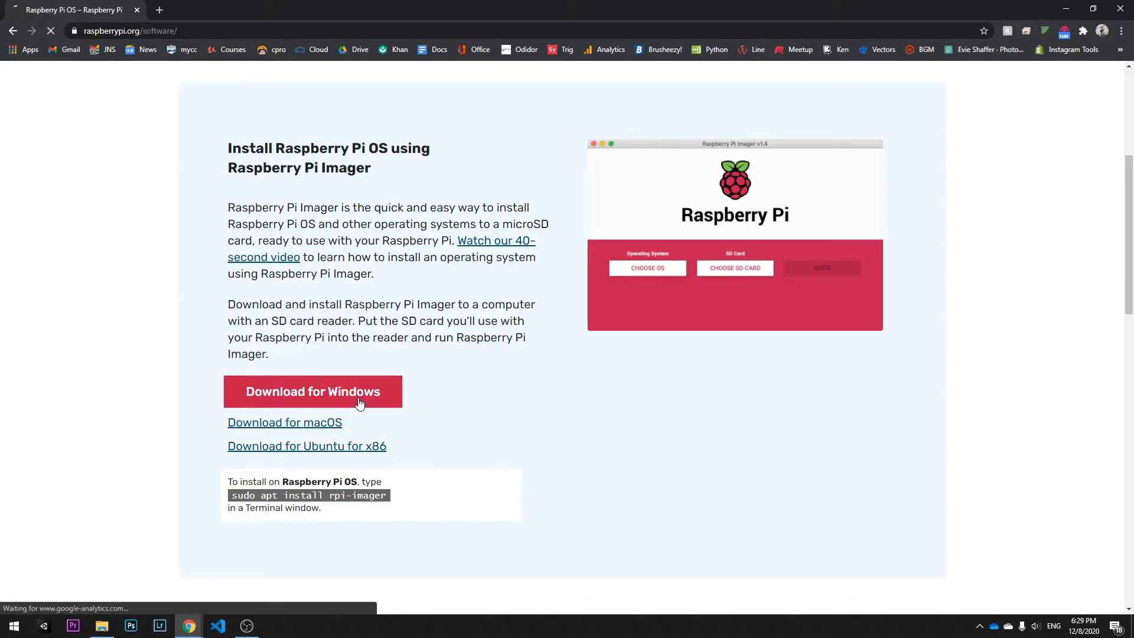
click(323, 450)
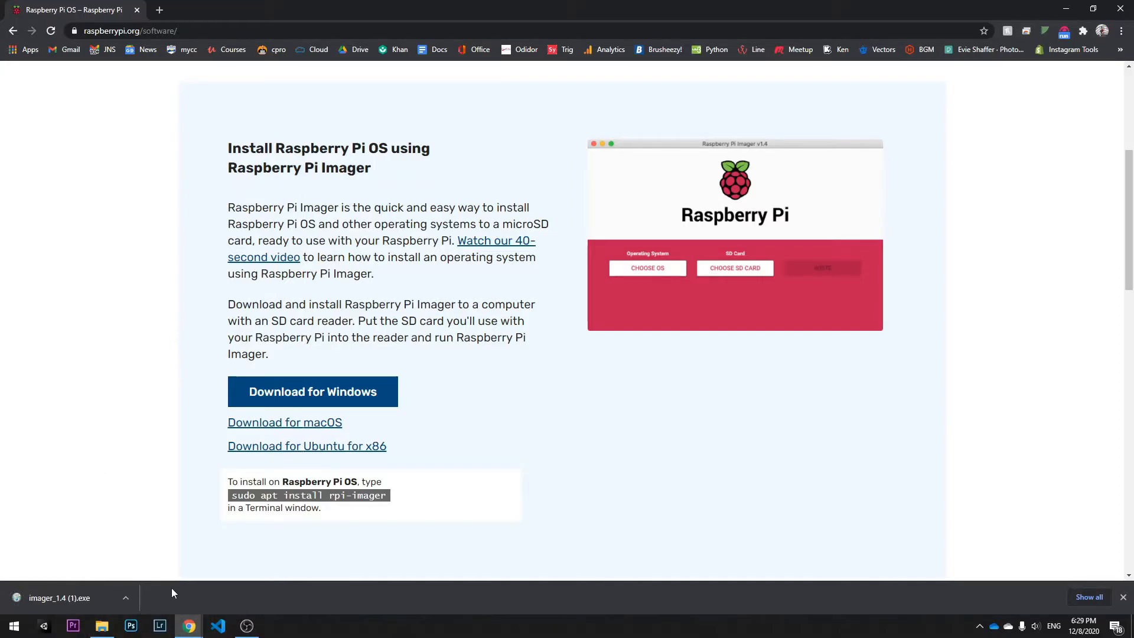
click(1122, 597)
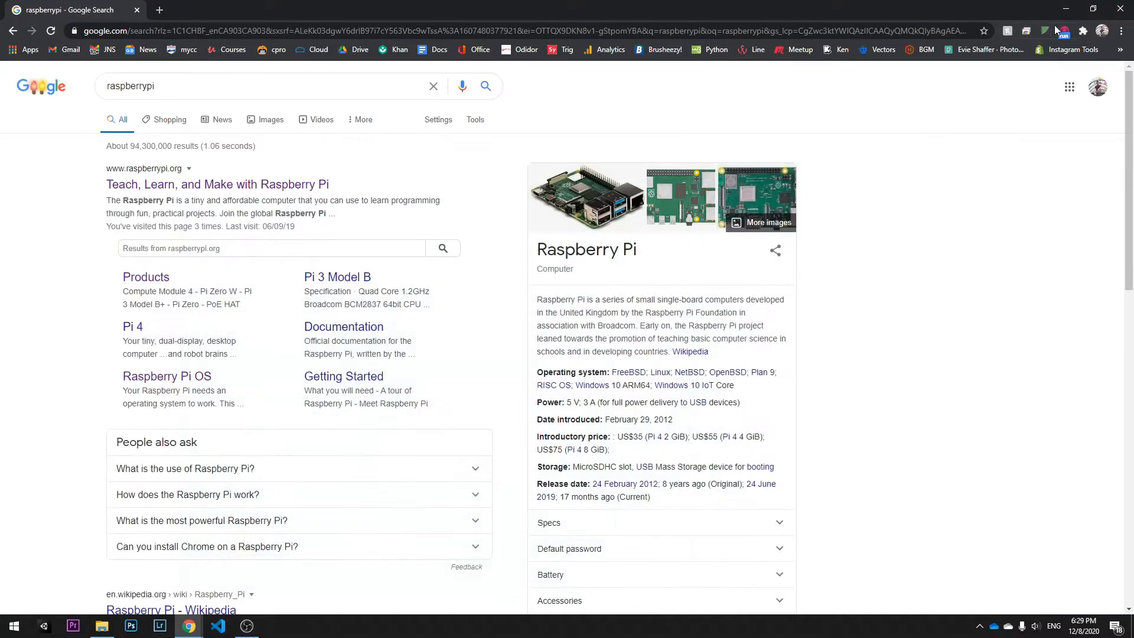
Step: Launch Raspberry Pi Imager from the Start menu and move its window onto the desktop
click(14, 626)
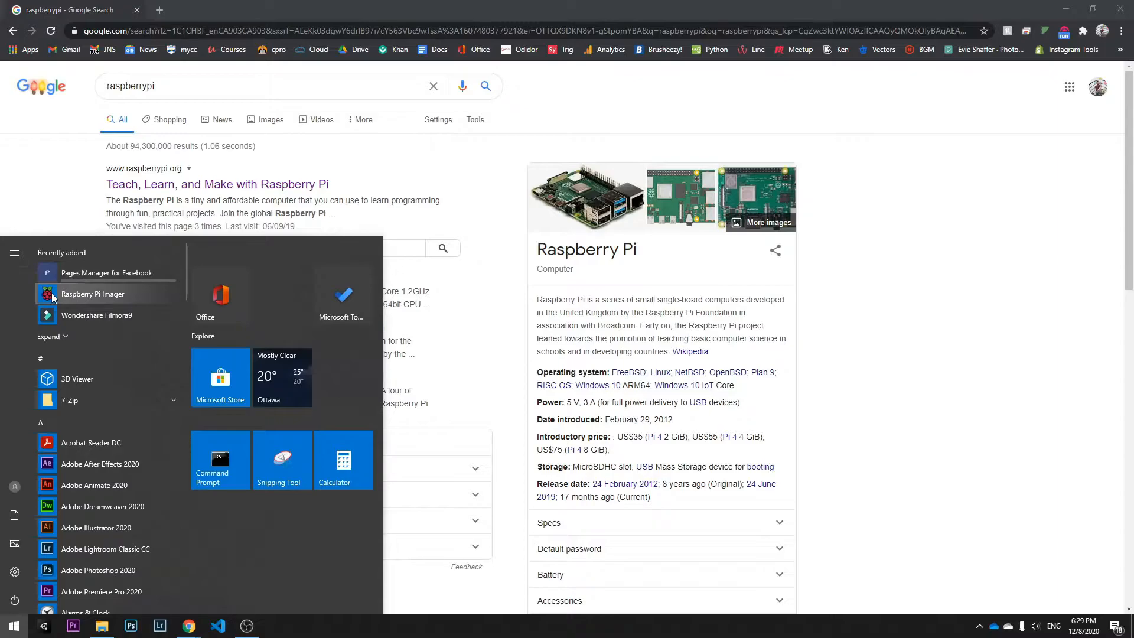
click(52, 295)
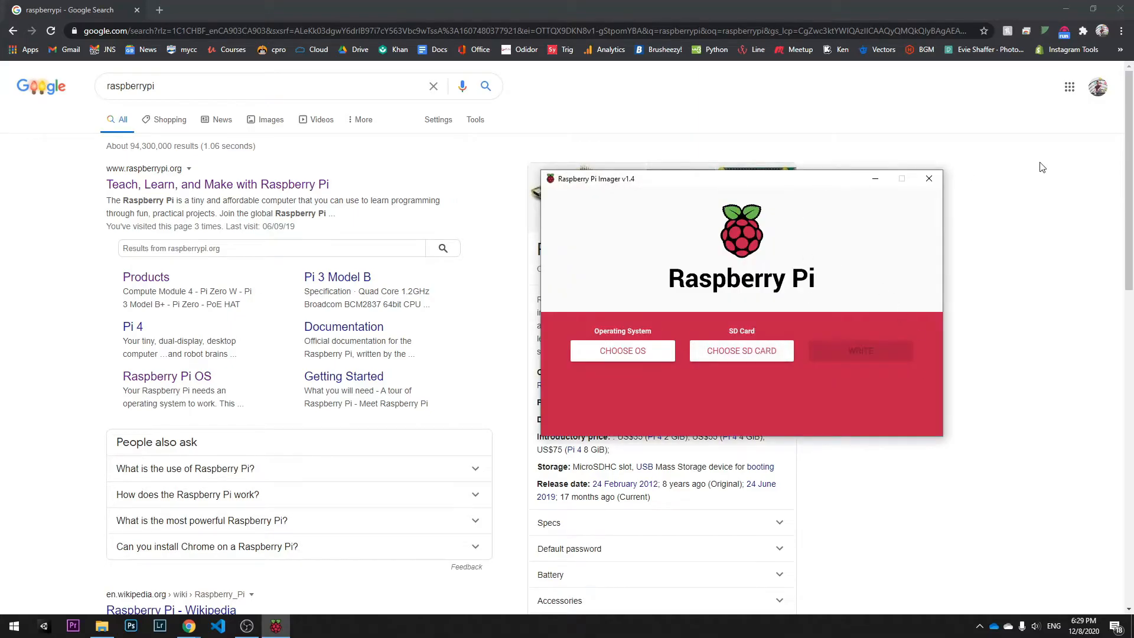
click(1131, 625)
click(266, 629)
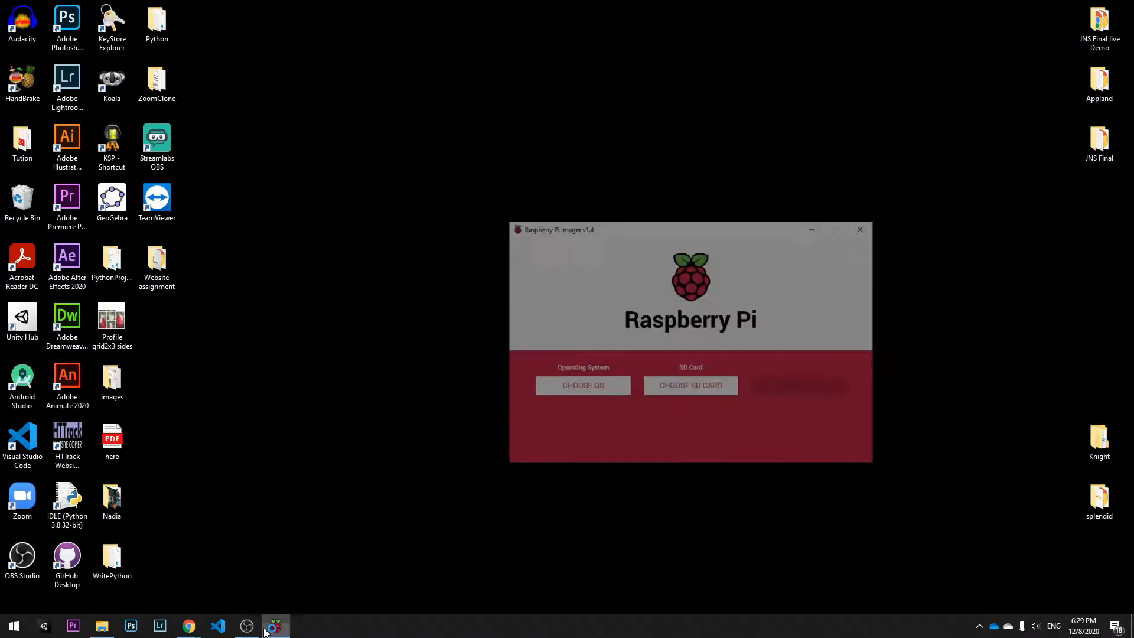
drag(684, 181, 409, 144)
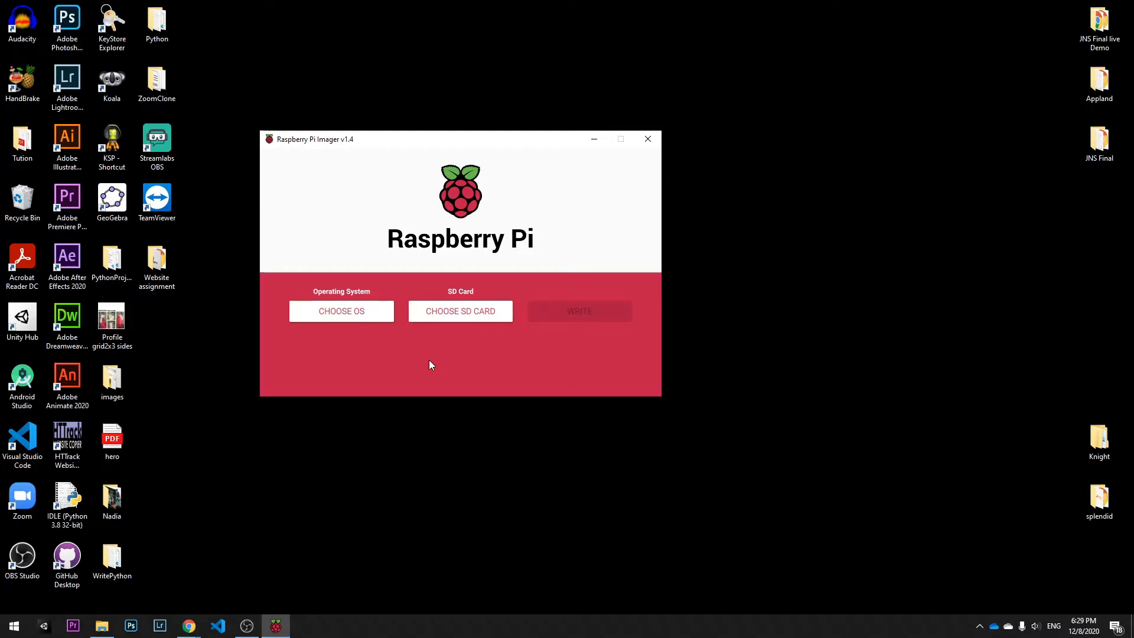
Step: Open the operating system chooser and browse the list of available images
click(368, 318)
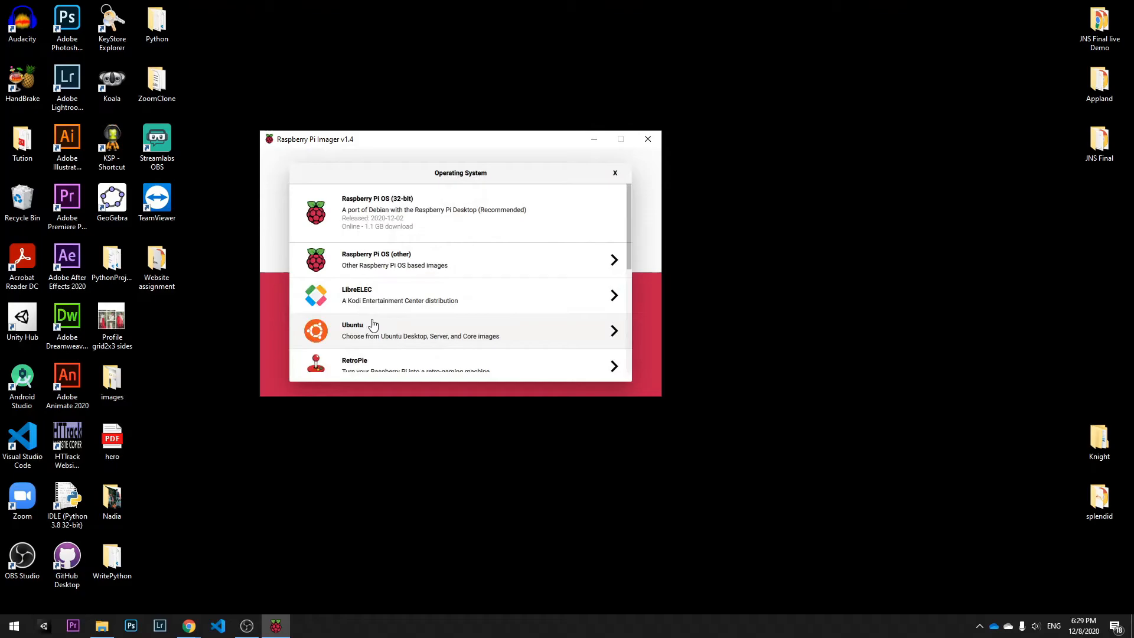
scroll(385, 329, down, 5)
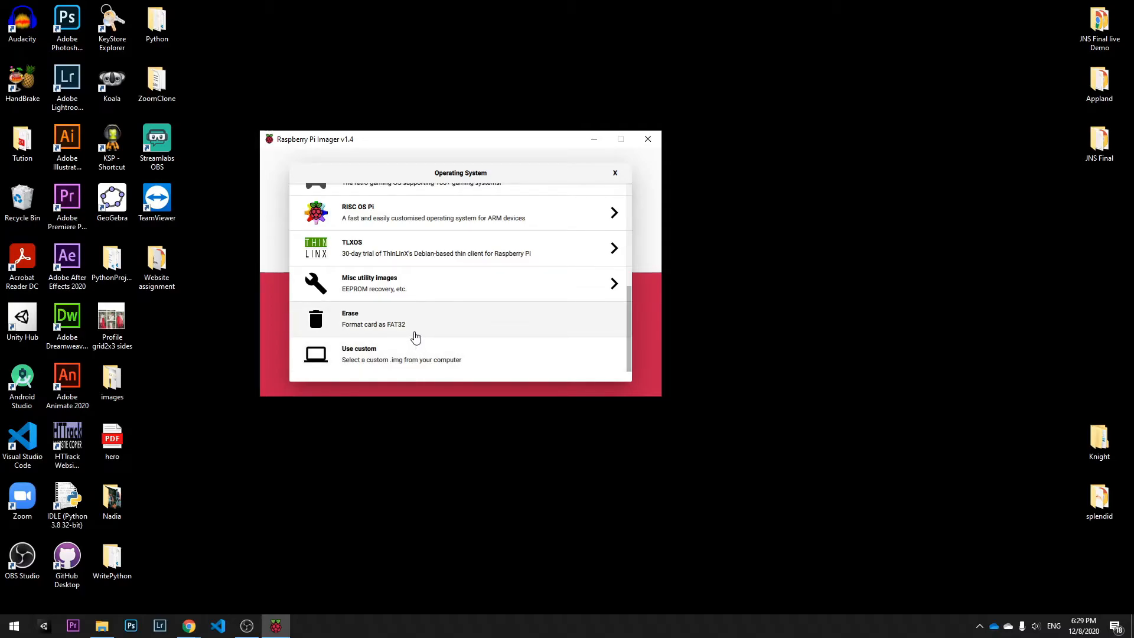
scroll(416, 337, up, 5)
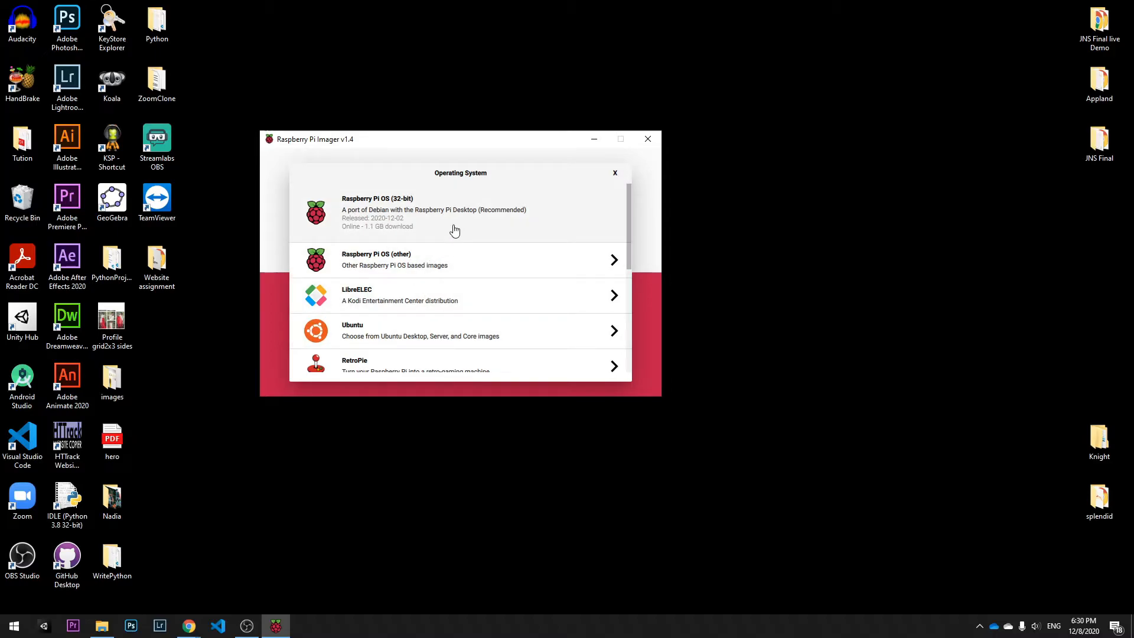
scroll(455, 274, down, 2)
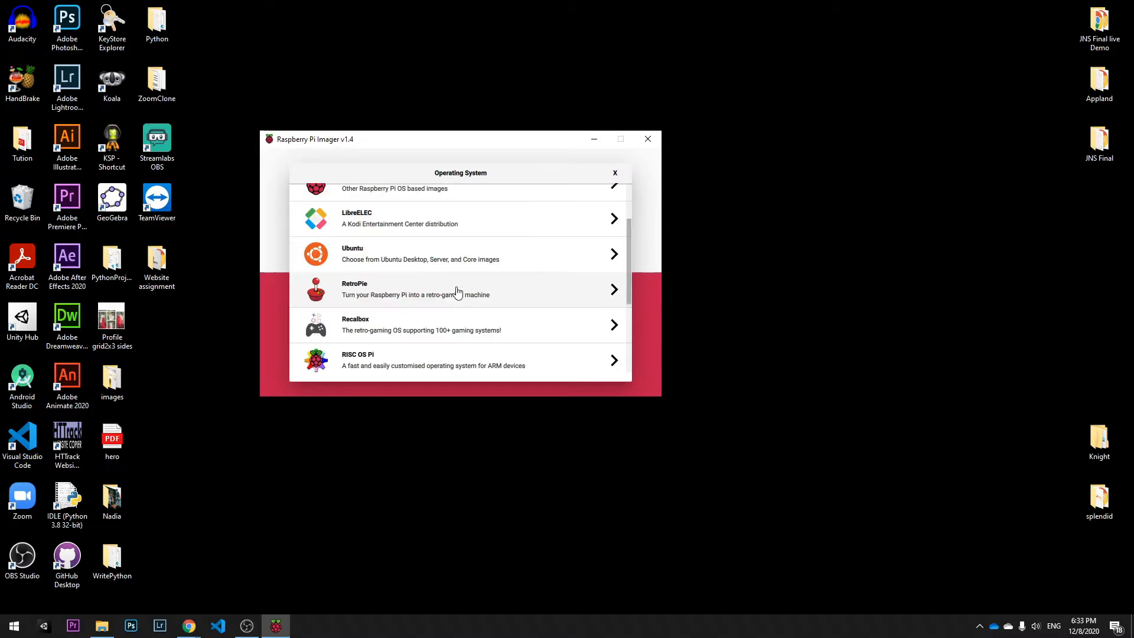
Step: Open the Ubuntu category, browse its server and core images, and close the chooser
click(449, 261)
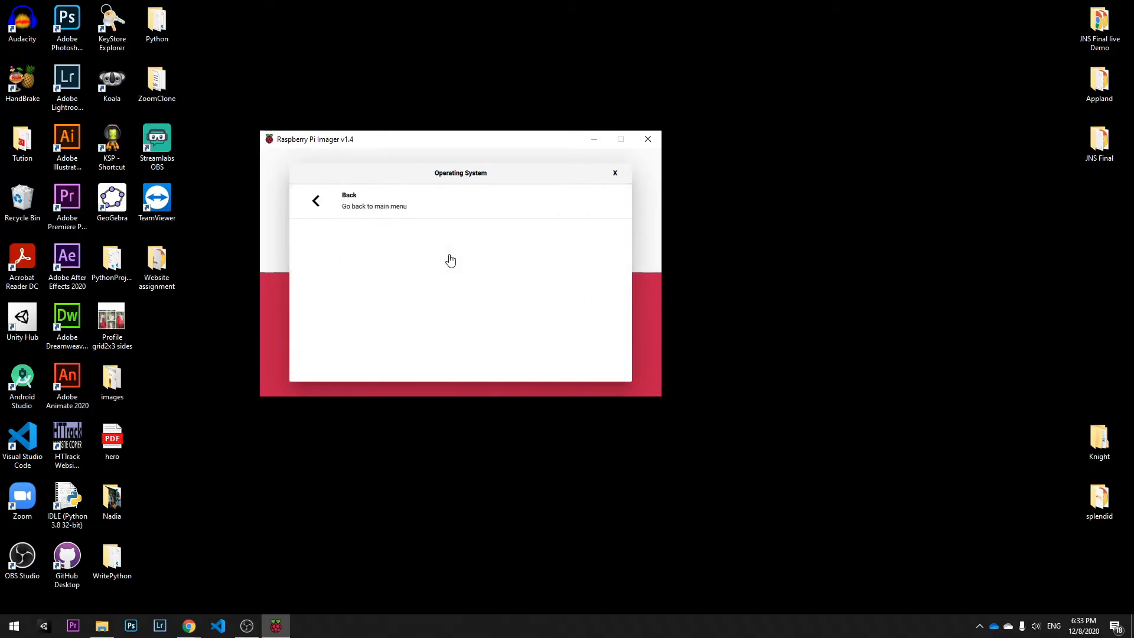
scroll(372, 272, down, 5)
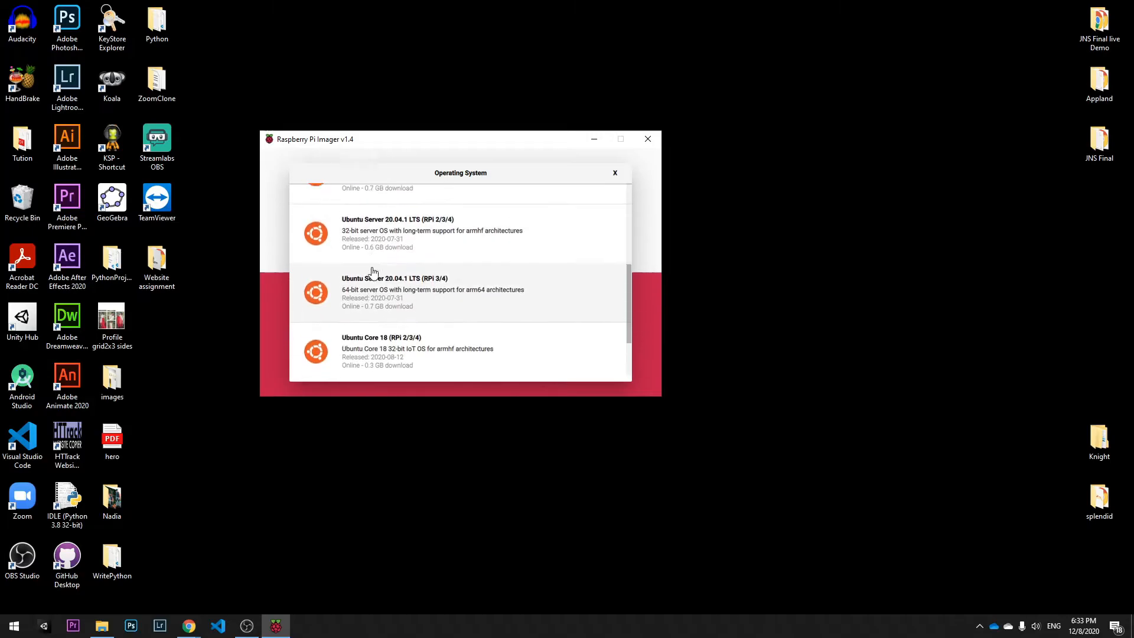
scroll(402, 341, up, 3)
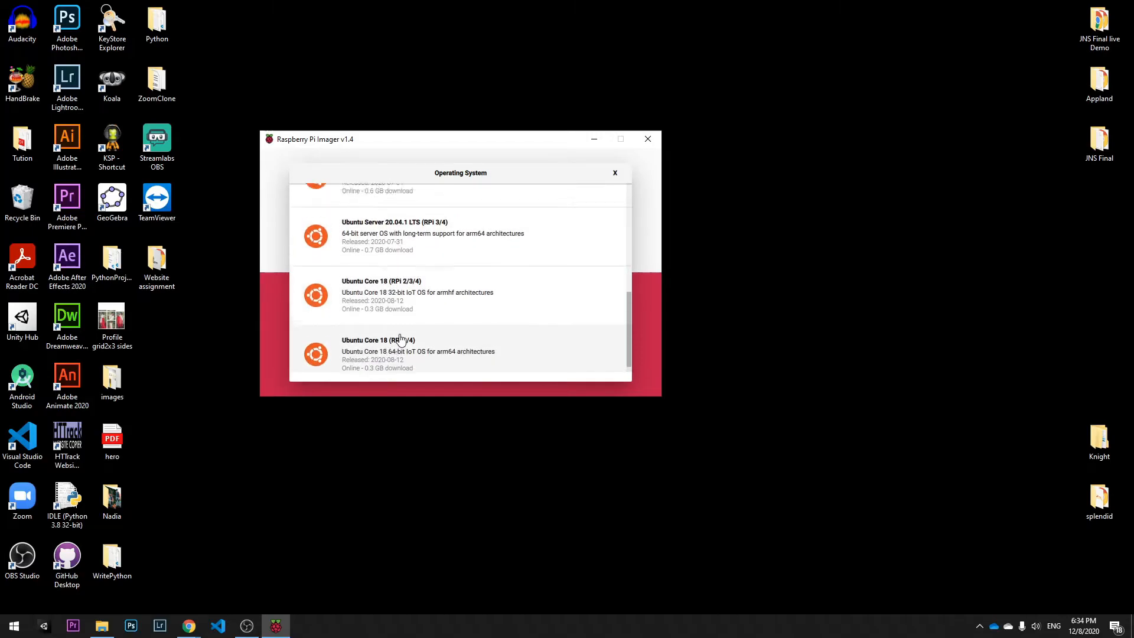
scroll(401, 339, up, 1)
scroll(401, 337, down, 4)
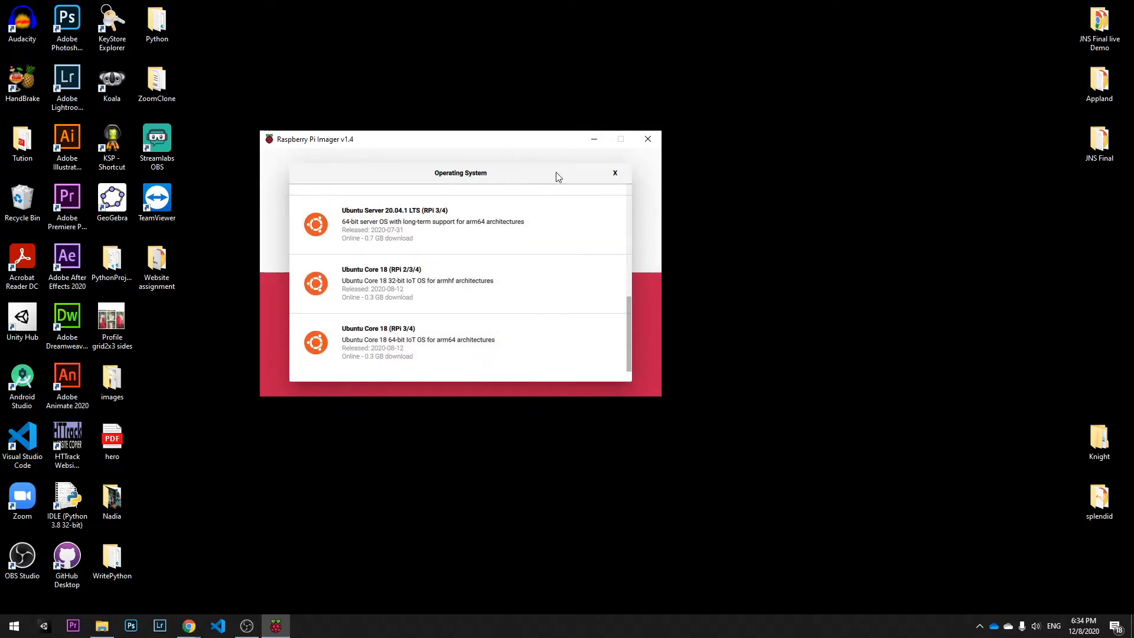
click(614, 173)
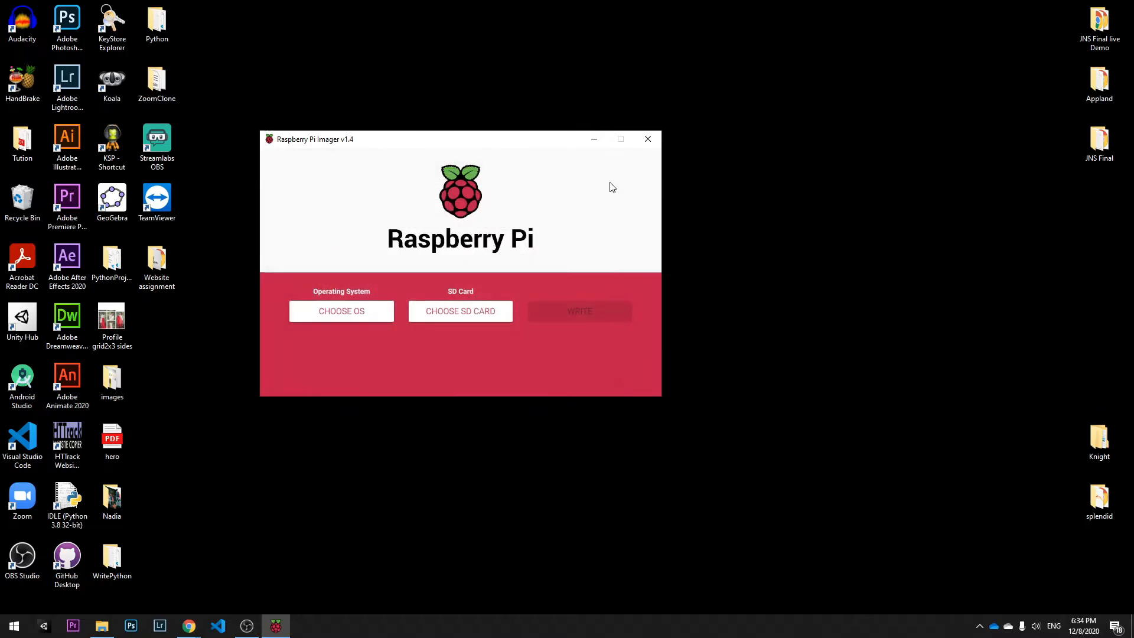
click(374, 316)
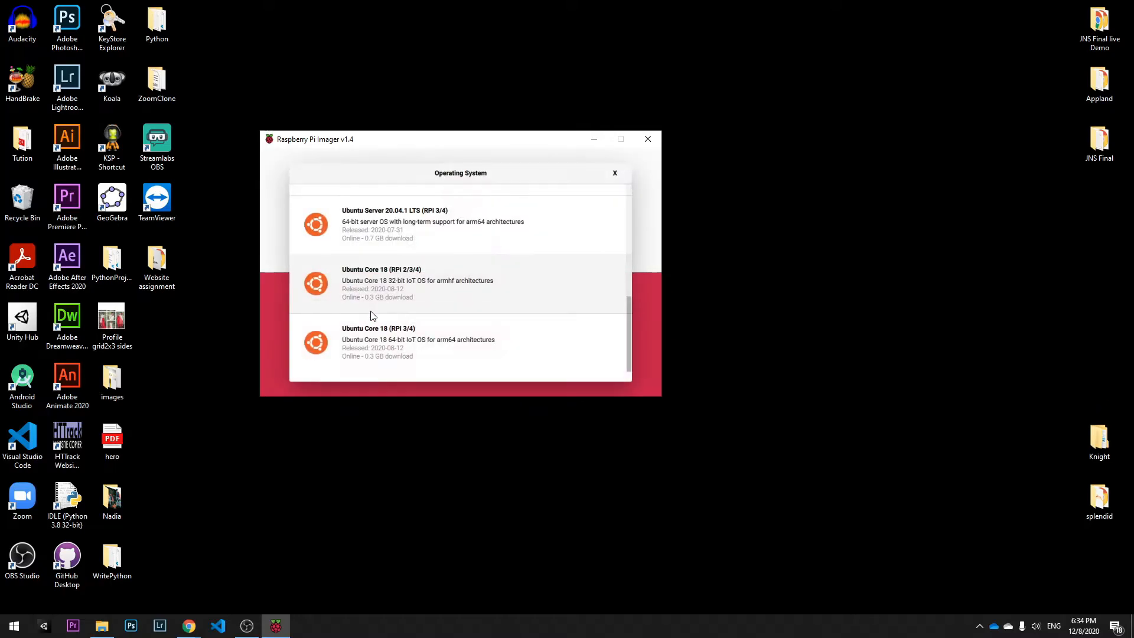
click(614, 173)
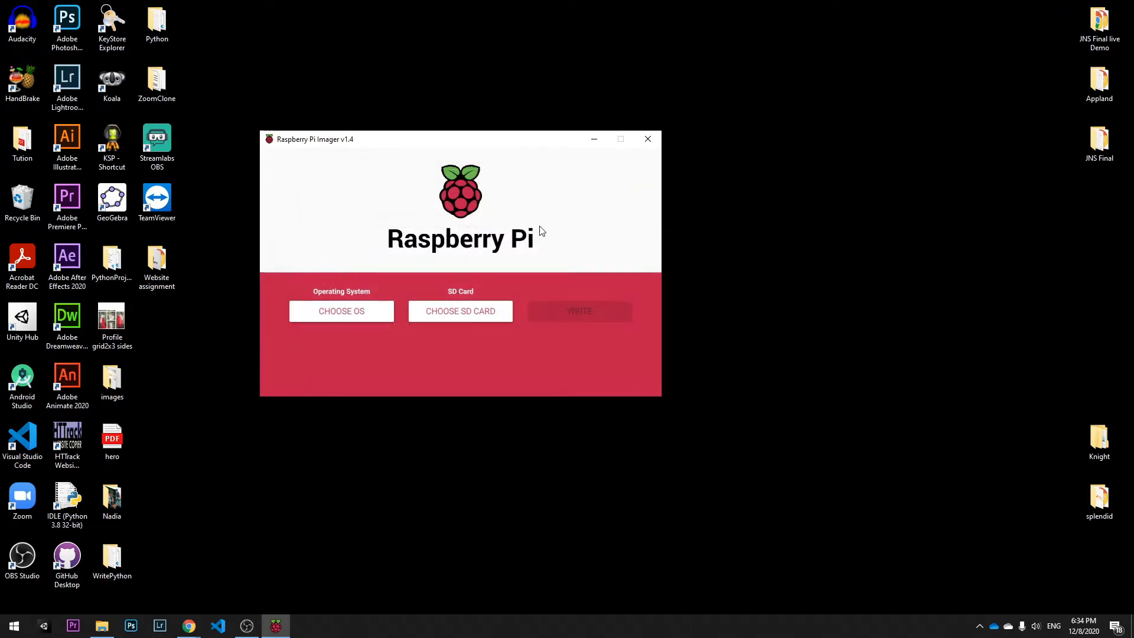
Step: Choose Raspberry Pi OS (32-bit) as the operating system to install
click(358, 312)
scroll(366, 228, up, 3)
scroll(366, 228, up, 5)
click(321, 201)
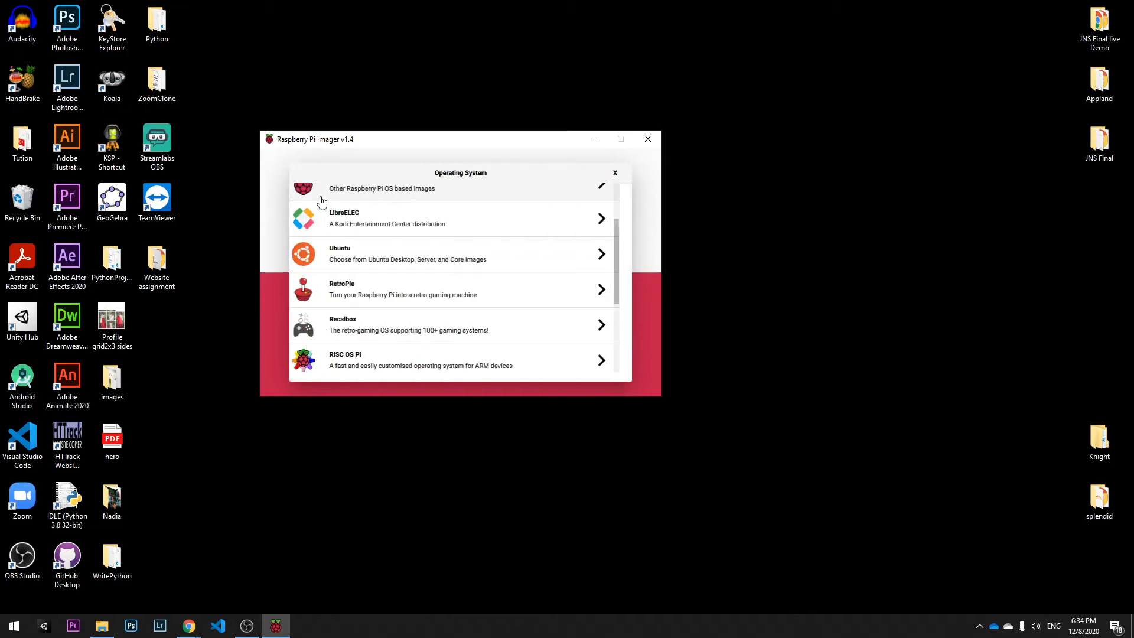
scroll(391, 233, up, 2)
click(387, 220)
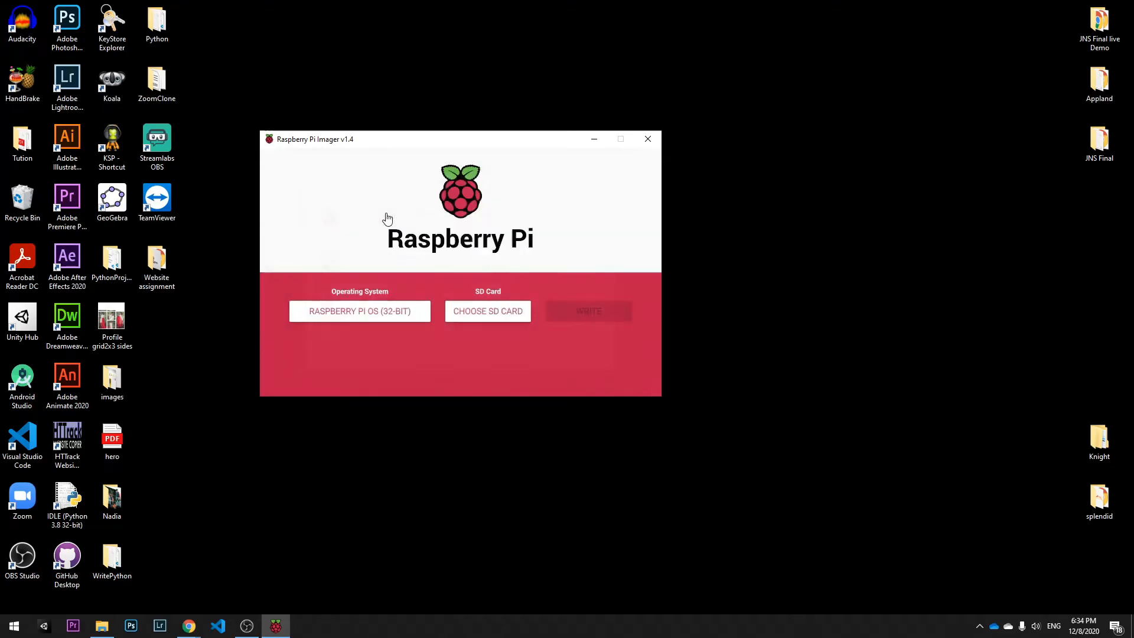
Step: Select the Generic MassStorageClass USB device as the SD card and start writing, confirming the erase
click(480, 314)
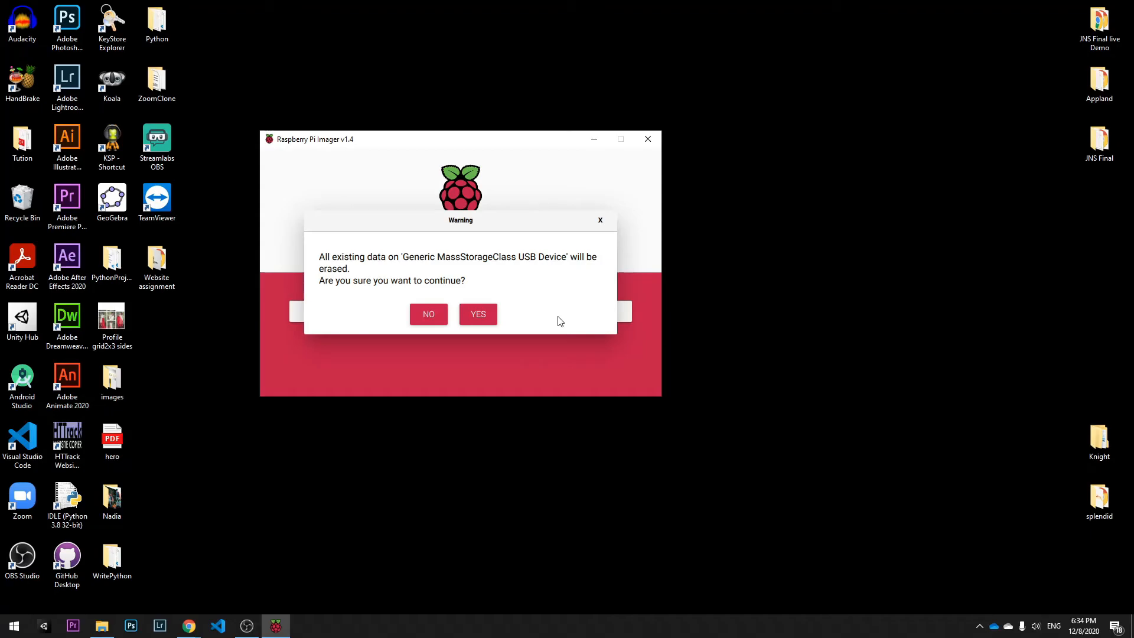
click(481, 312)
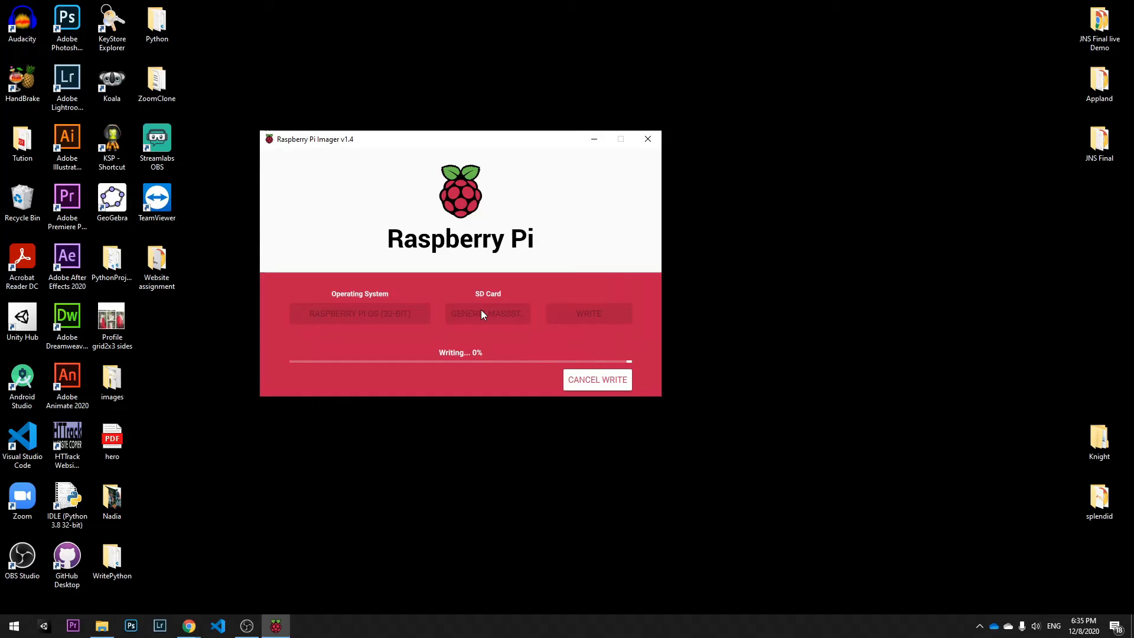